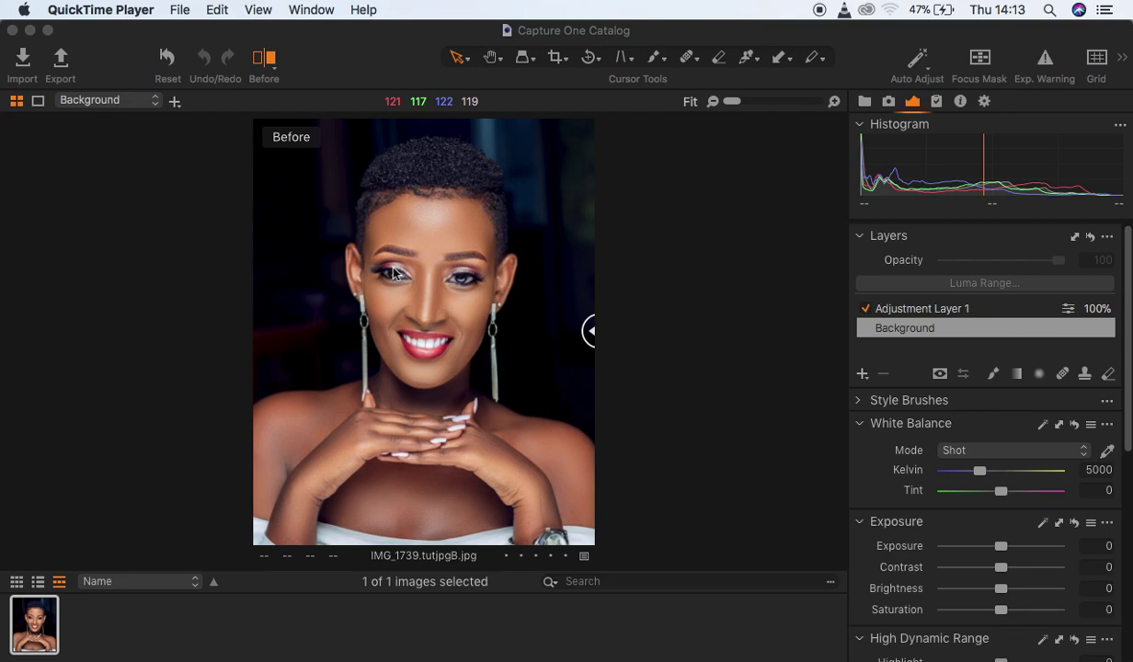
pyautogui.click(950, 313)
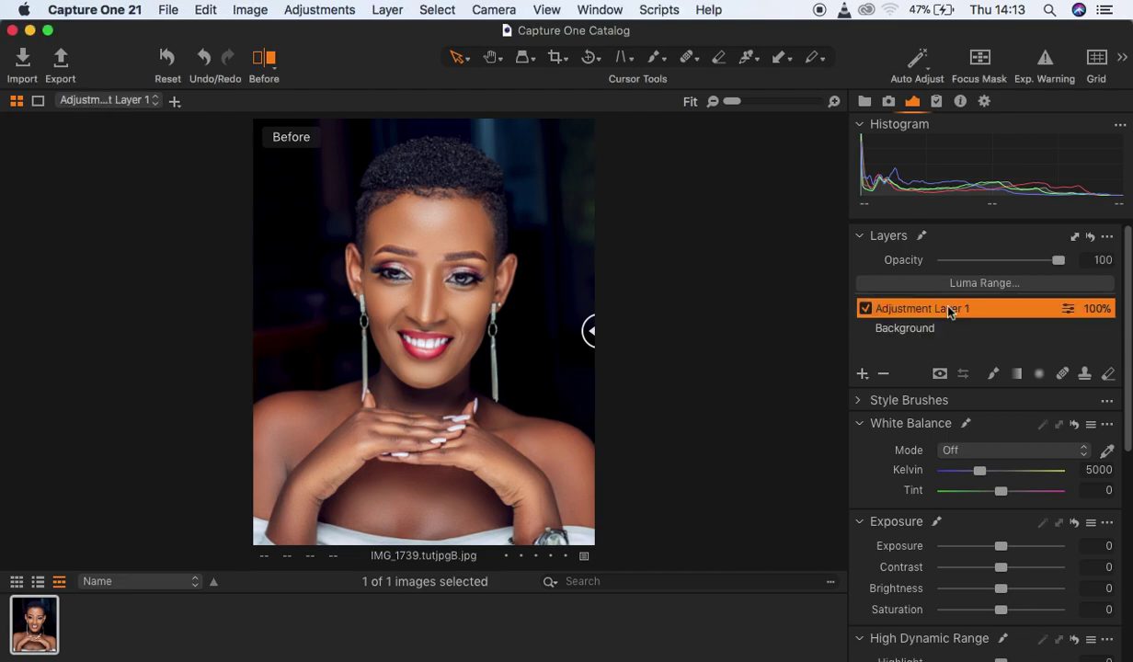
pyautogui.press('BackSpace')
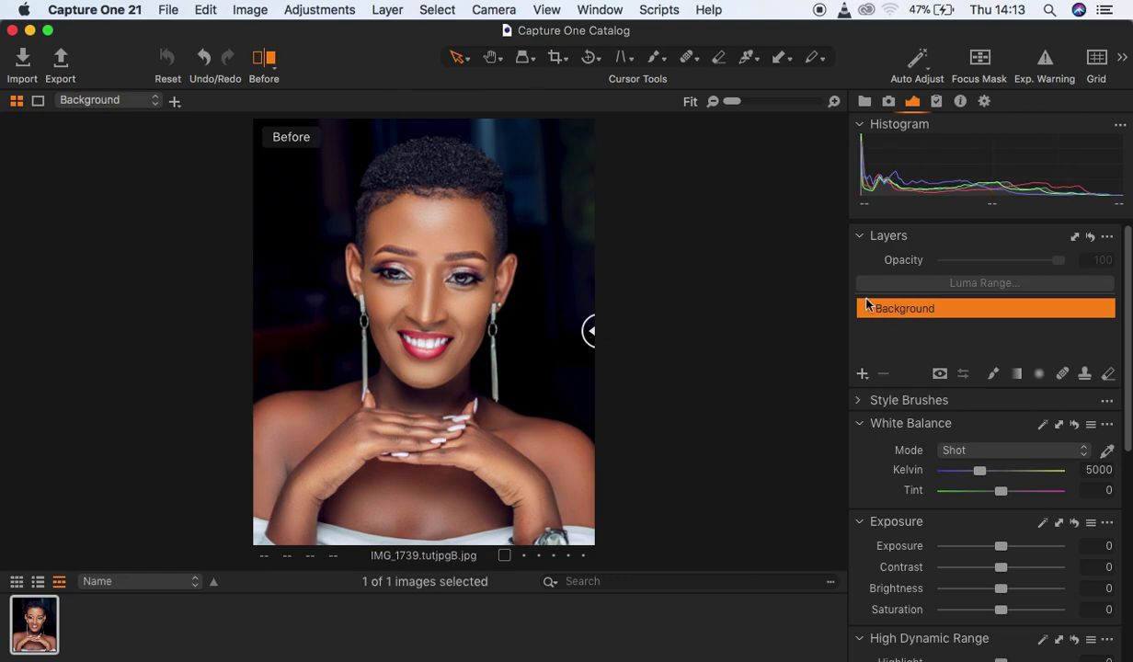
pyautogui.press('super+l')
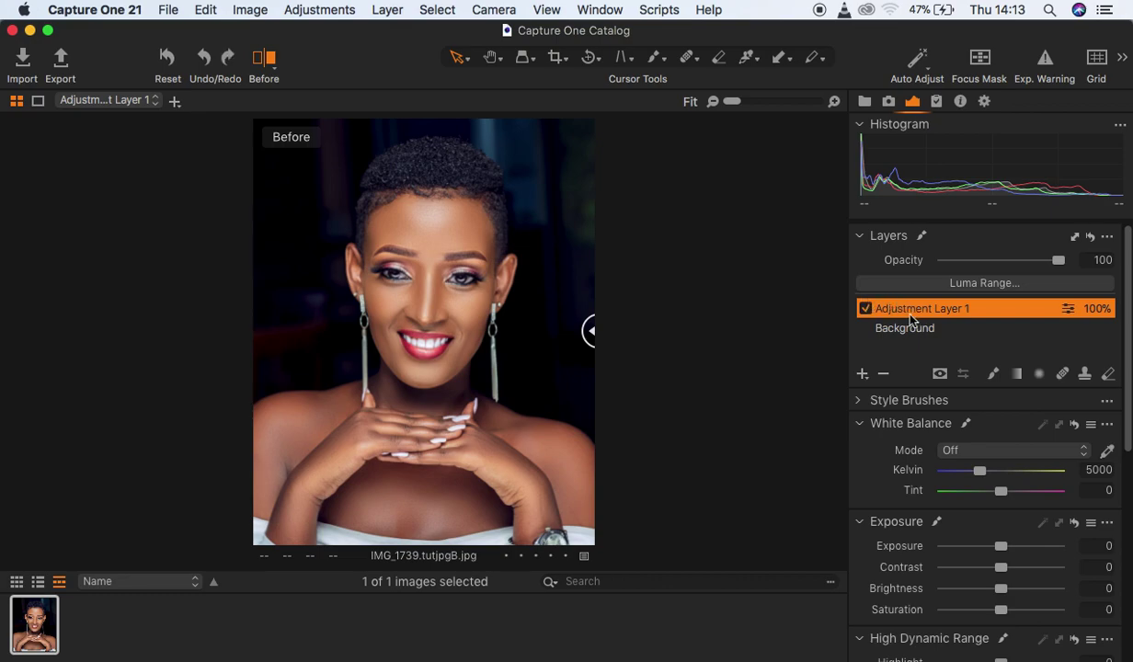
# Compare the portrait before and after the existing adjustments by moving the split divider across the image
pyautogui.moveTo(589, 329); pyautogui.dragTo(250, 351)
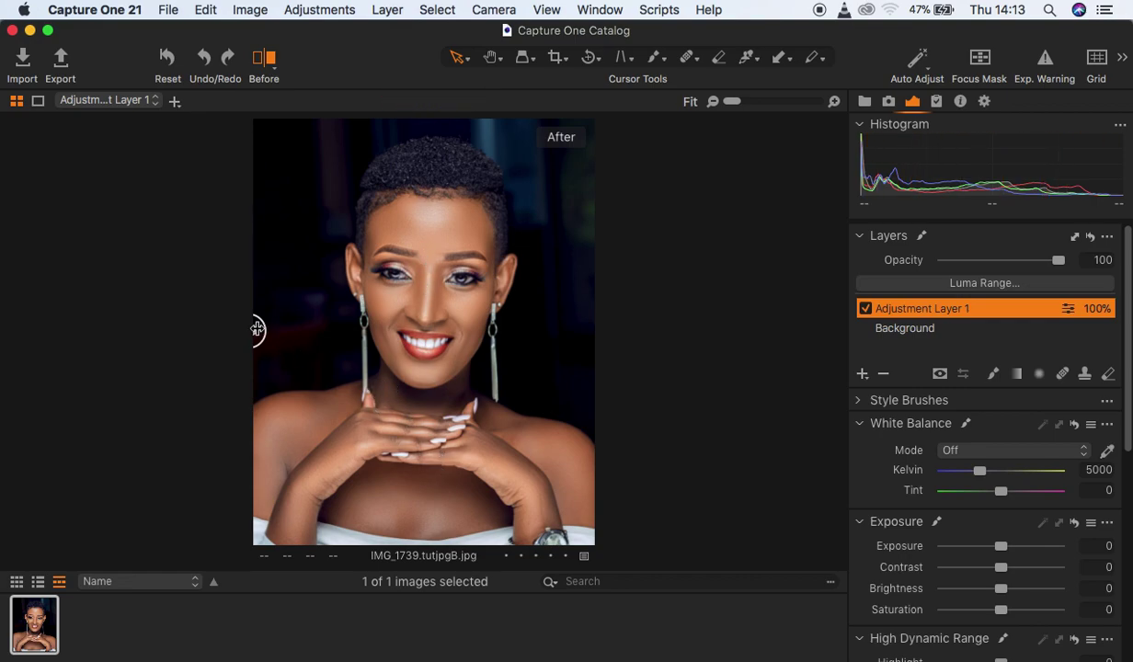
pyautogui.moveTo(268, 330); pyautogui.dragTo(433, 330)
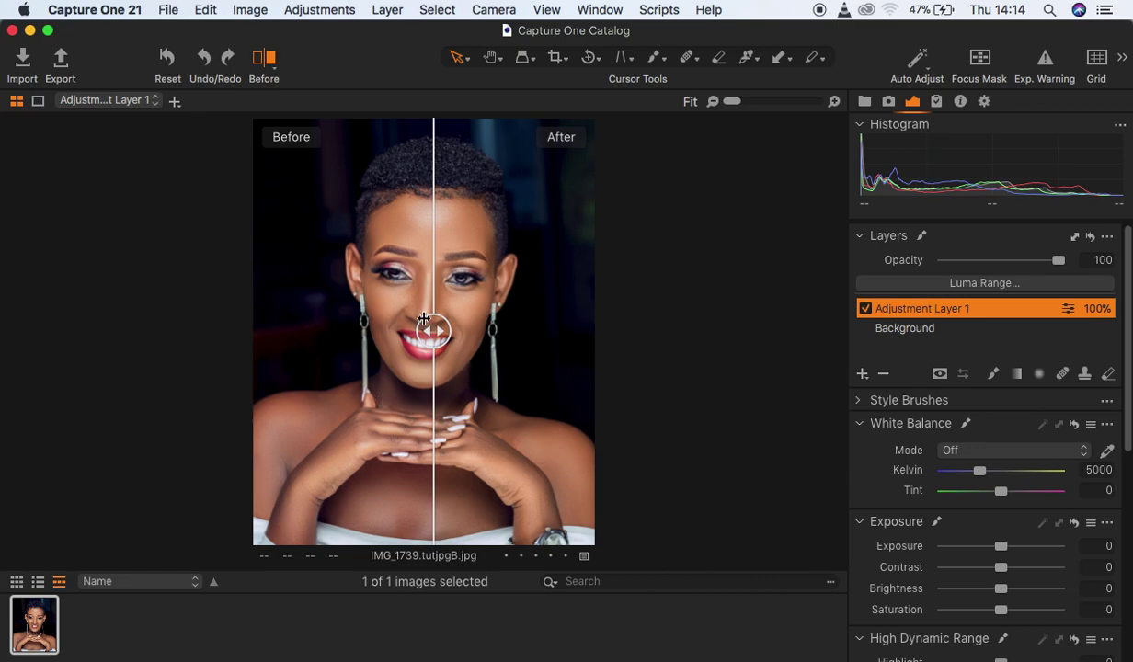
pyautogui.moveTo(433, 331); pyautogui.dragTo(644, 337)
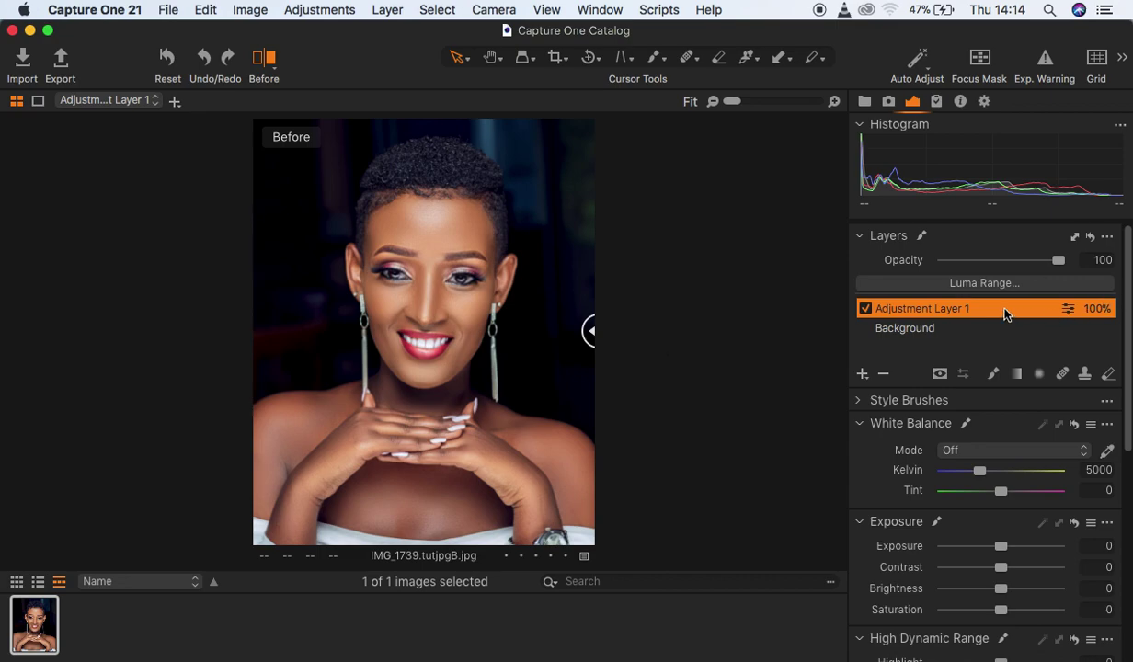
# Delete the existing adjustment layer and add a new empty adjustment layer above the Background
pyautogui.press('BackSpace')
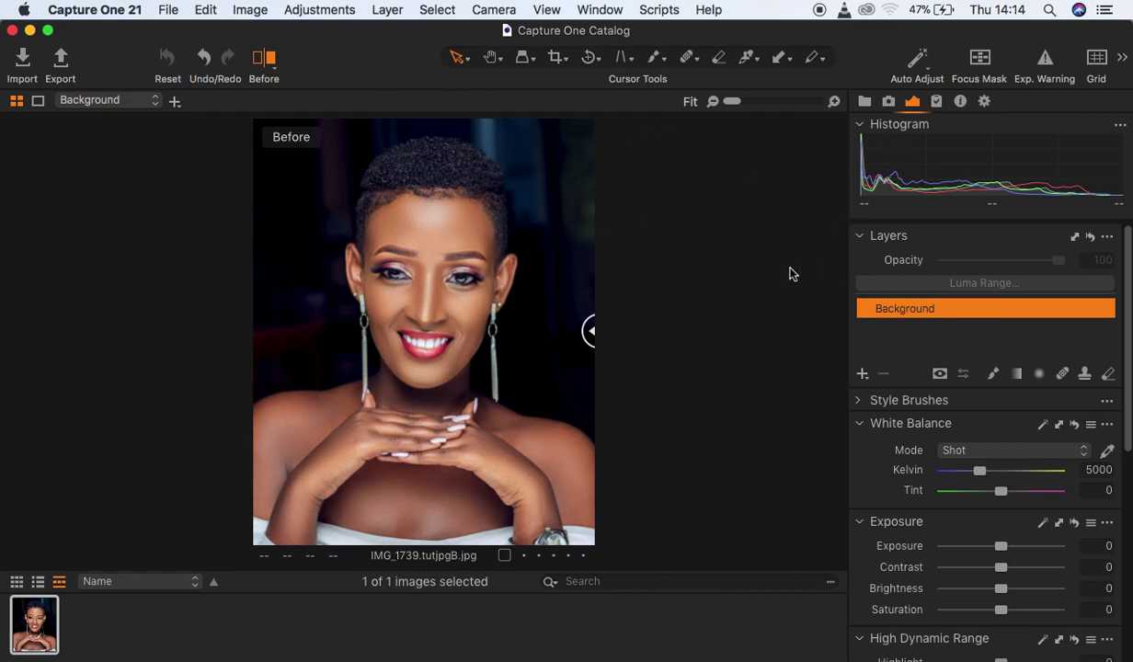
pyautogui.click(863, 375)
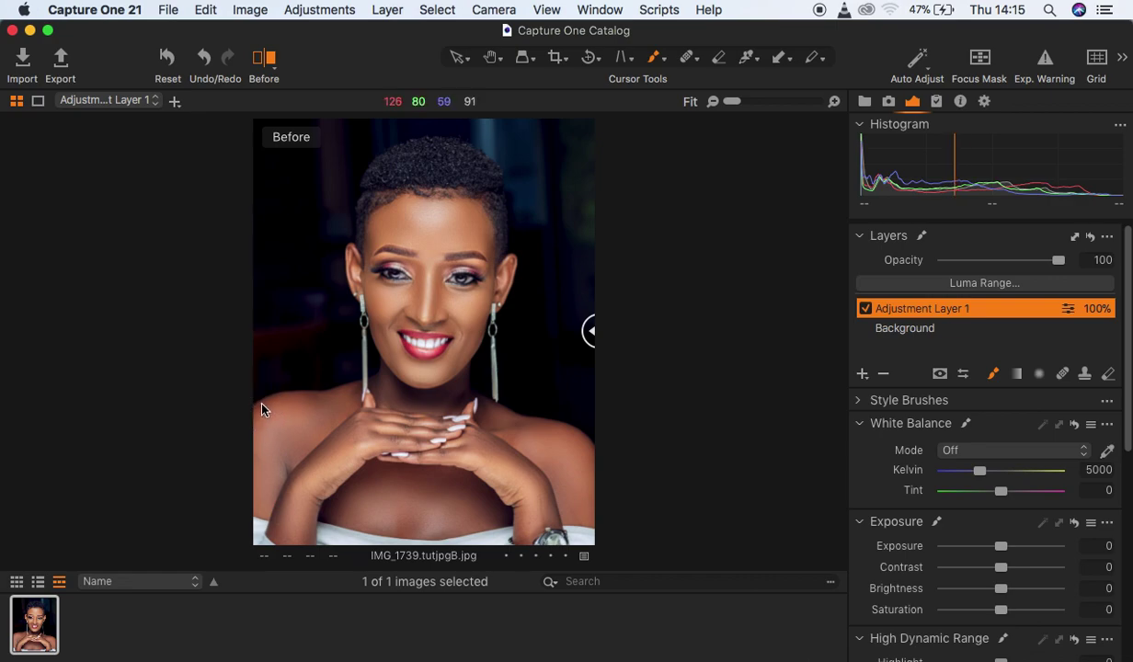
# Turn off the before/after view and brush a mask over the skin of the face, neck, shoulders and hands on Adjustment Layer 1
pyautogui.moveTo(250, 407); pyautogui.dragTo(300, 417)
pyautogui.moveTo(270, 403); pyautogui.dragTo(357, 393)
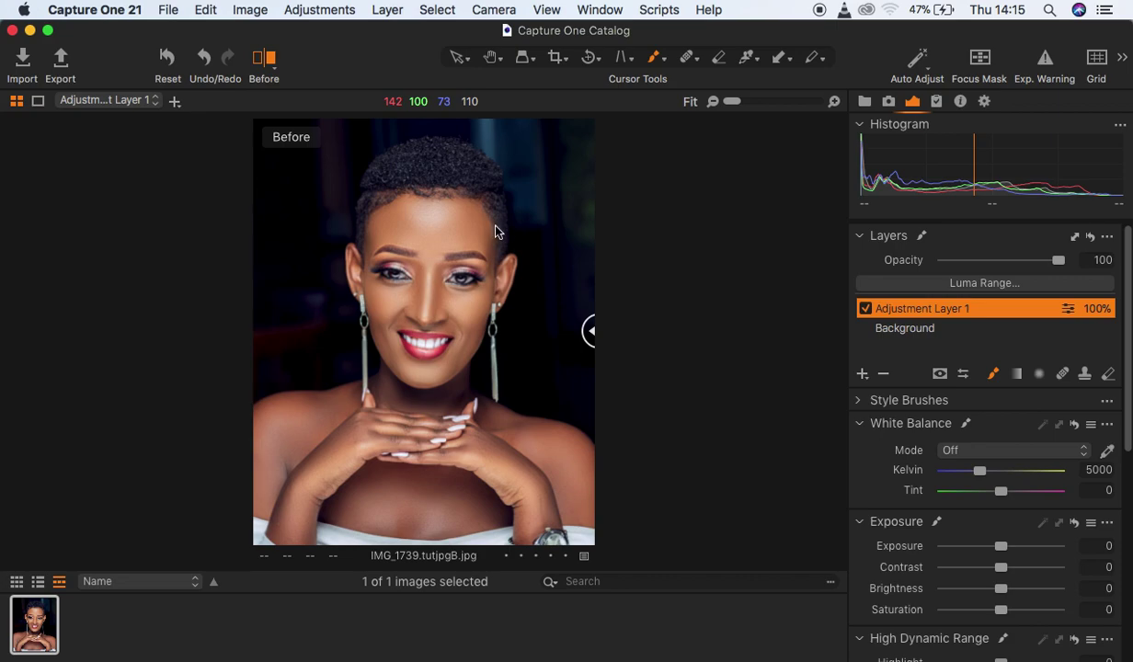
pyautogui.click(262, 58)
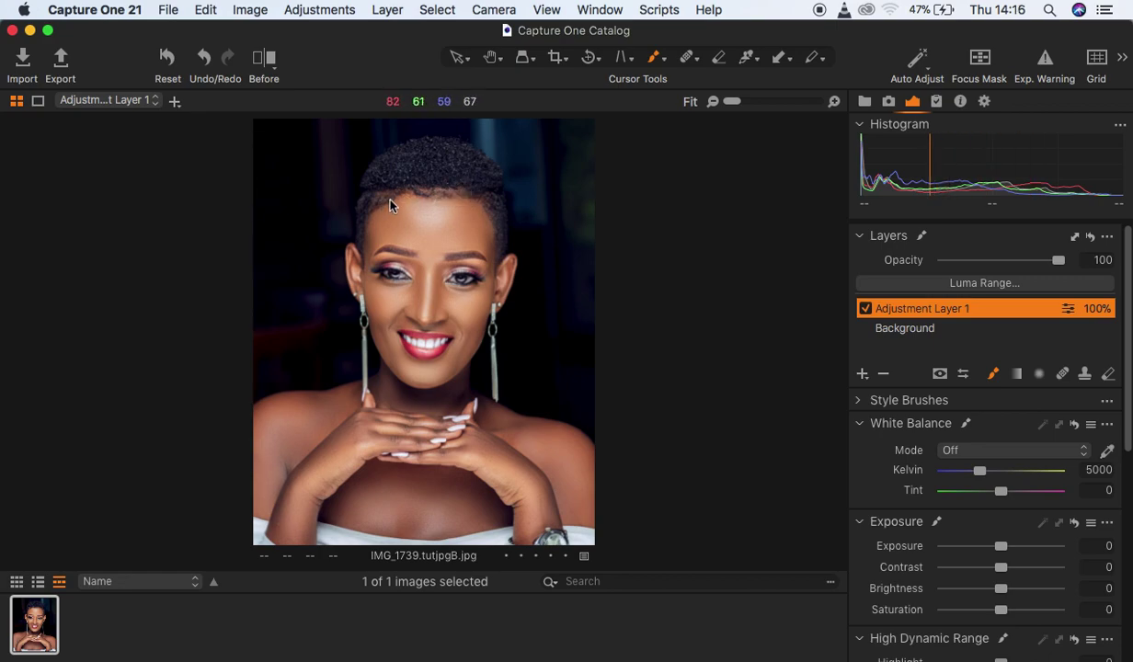
pyautogui.click(433, 194)
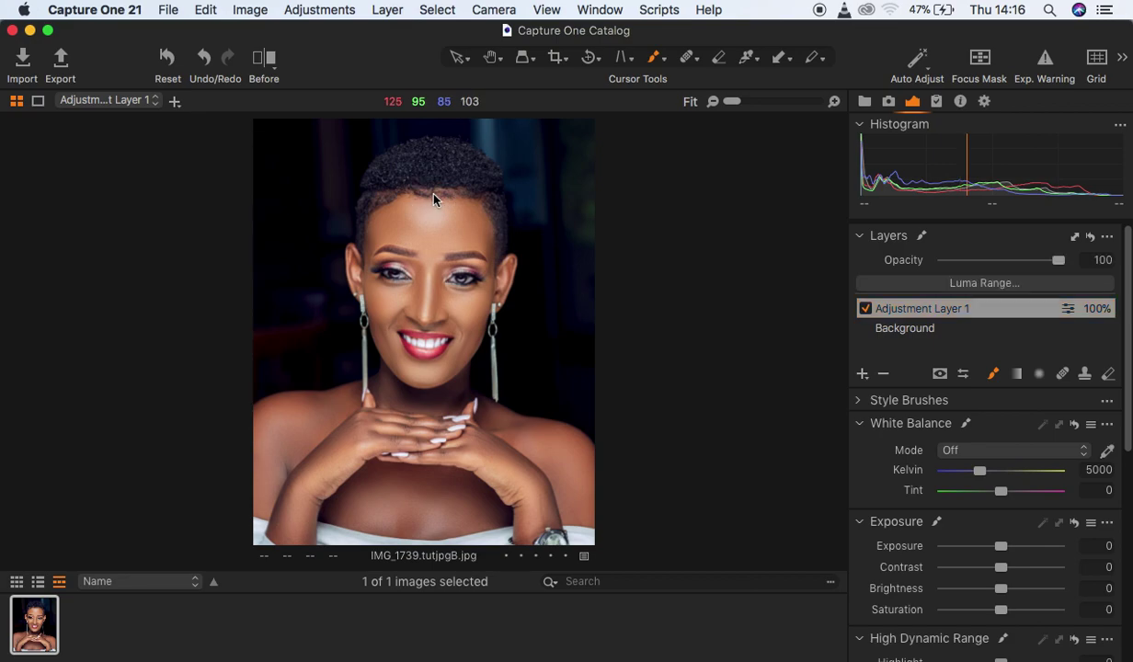
pyautogui.moveTo(428, 193)
pyautogui.mouseDown()
pyautogui.moveTo(473, 196)
pyautogui.moveTo(488, 220)
pyautogui.moveTo(491, 274)
pyautogui.moveTo(513, 265)
pyautogui.moveTo(462, 386)
pyautogui.moveTo(588, 443)
pyautogui.moveTo(605, 484)
pyautogui.moveTo(598, 532)
pyautogui.moveTo(561, 525)
pyautogui.moveTo(520, 543)
pyautogui.moveTo(503, 522)
pyautogui.moveTo(444, 538)
pyautogui.moveTo(313, 519)
pyautogui.moveTo(313, 538)
pyautogui.moveTo(268, 538)
pyautogui.moveTo(271, 519)
pyautogui.moveTo(253, 513)
pyautogui.moveTo(243, 481)
pyautogui.moveTo(243, 414)
pyautogui.moveTo(276, 397)
pyautogui.moveTo(371, 391)
pyautogui.moveTo(379, 348)
pyautogui.mouseUp()
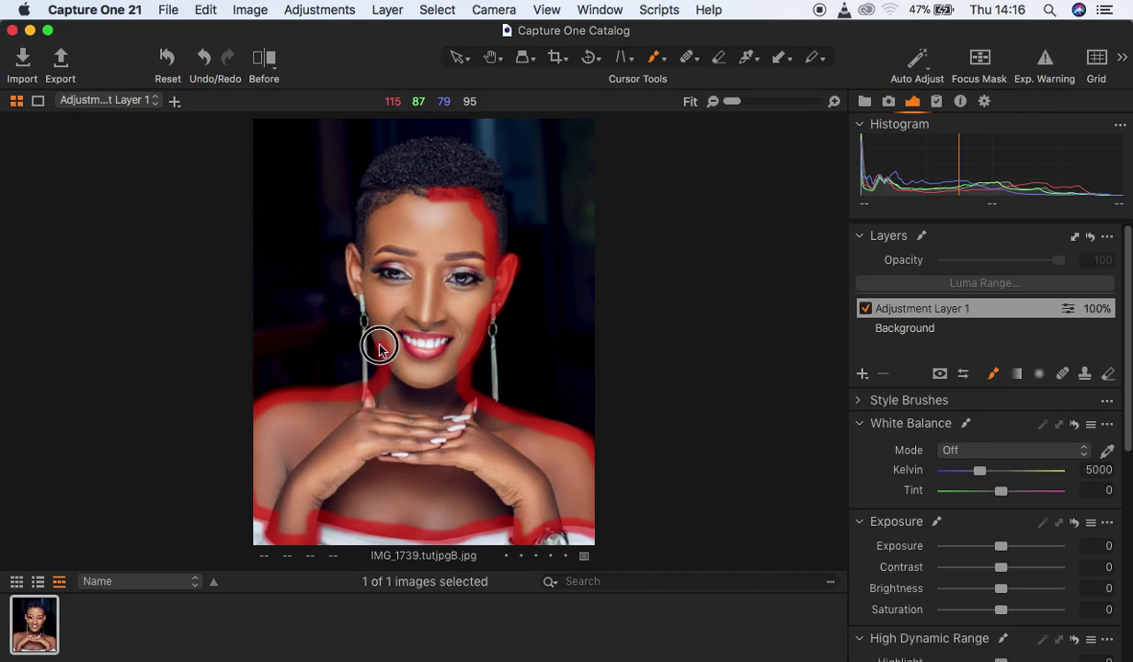
pyautogui.moveTo(362, 300)
pyautogui.mouseDown()
pyautogui.moveTo(345, 253)
pyautogui.moveTo(365, 267)
pyautogui.moveTo(374, 204)
pyautogui.moveTo(437, 194)
pyautogui.moveTo(477, 219)
pyautogui.moveTo(443, 199)
pyautogui.moveTo(379, 195)
pyautogui.mouseUp()
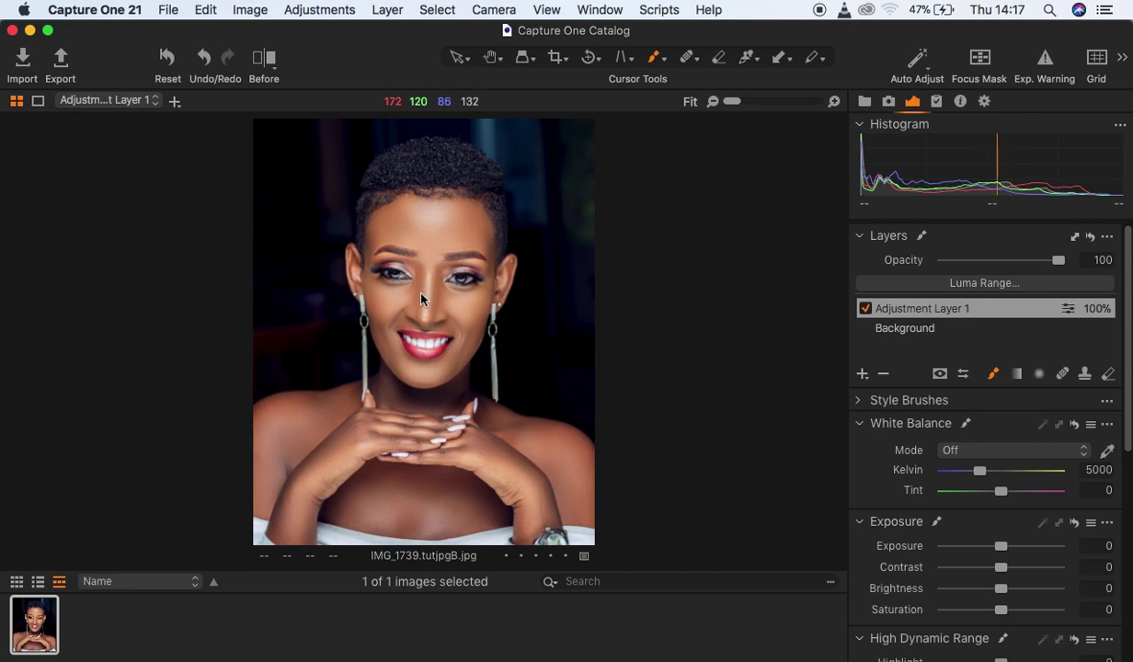
pyautogui.moveTo(405, 285)
pyautogui.mouseDown()
pyautogui.moveTo(425, 309)
pyautogui.moveTo(392, 267)
pyautogui.moveTo(373, 281)
pyautogui.moveTo(372, 271)
pyautogui.moveTo(370, 288)
pyautogui.moveTo(407, 246)
pyautogui.moveTo(411, 219)
pyautogui.moveTo(390, 228)
pyautogui.moveTo(441, 230)
pyautogui.moveTo(476, 273)
pyautogui.moveTo(454, 209)
pyautogui.moveTo(473, 251)
pyautogui.moveTo(426, 209)
pyautogui.moveTo(388, 238)
pyautogui.moveTo(375, 213)
pyautogui.moveTo(437, 361)
pyautogui.moveTo(445, 278)
pyautogui.moveTo(461, 254)
pyautogui.moveTo(482, 284)
pyautogui.moveTo(441, 378)
pyautogui.moveTo(441, 367)
pyautogui.moveTo(443, 461)
pyautogui.moveTo(426, 466)
pyautogui.moveTo(410, 320)
pyautogui.moveTo(401, 402)
pyautogui.moveTo(429, 369)
pyautogui.moveTo(450, 375)
pyautogui.moveTo(492, 442)
pyautogui.moveTo(579, 467)
pyautogui.moveTo(500, 433)
pyautogui.moveTo(578, 494)
pyautogui.moveTo(545, 502)
pyautogui.moveTo(407, 455)
pyautogui.moveTo(438, 433)
pyautogui.moveTo(473, 435)
pyautogui.moveTo(434, 435)
pyautogui.moveTo(474, 500)
pyautogui.moveTo(495, 501)
pyautogui.moveTo(455, 507)
pyautogui.moveTo(605, 514)
pyautogui.moveTo(524, 527)
pyautogui.moveTo(593, 482)
pyautogui.moveTo(565, 442)
pyautogui.moveTo(472, 480)
pyautogui.moveTo(351, 496)
pyautogui.moveTo(377, 509)
pyautogui.moveTo(282, 516)
pyautogui.moveTo(260, 488)
pyautogui.moveTo(258, 422)
pyautogui.moveTo(398, 409)
pyautogui.moveTo(374, 391)
pyautogui.moveTo(354, 472)
pyautogui.moveTo(285, 461)
pyautogui.moveTo(286, 472)
pyautogui.moveTo(371, 468)
pyautogui.moveTo(374, 443)
pyautogui.moveTo(478, 490)
pyautogui.moveTo(480, 526)
pyautogui.moveTo(458, 519)
pyautogui.moveTo(483, 414)
pyautogui.moveTo(586, 482)
pyautogui.moveTo(422, 404)
pyautogui.moveTo(422, 277)
pyautogui.moveTo(442, 222)
pyautogui.mouseUp()
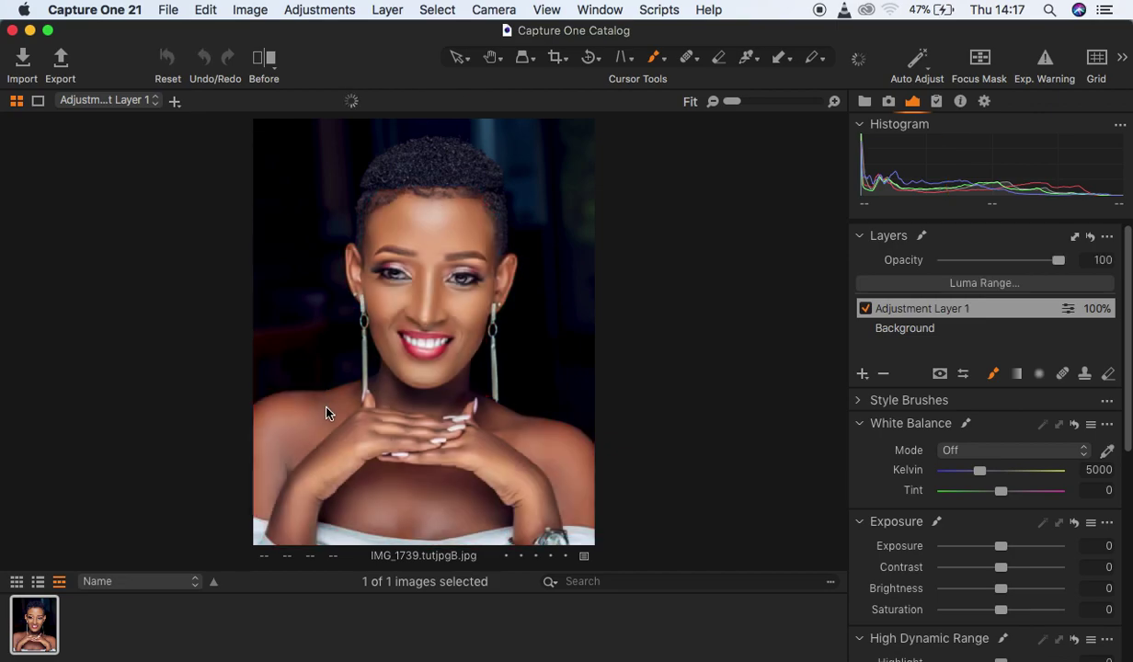
pyautogui.moveTo(323, 409)
pyautogui.mouseDown()
pyautogui.moveTo(263, 468)
pyautogui.moveTo(252, 499)
pyautogui.moveTo(252, 490)
pyautogui.moveTo(262, 509)
pyautogui.moveTo(406, 457)
pyautogui.moveTo(521, 461)
pyautogui.moveTo(521, 443)
pyautogui.moveTo(548, 443)
pyautogui.moveTo(593, 483)
pyautogui.moveTo(575, 487)
pyautogui.moveTo(456, 434)
pyautogui.moveTo(424, 373)
pyautogui.moveTo(422, 270)
pyautogui.moveTo(439, 365)
pyautogui.moveTo(451, 316)
pyautogui.moveTo(435, 282)
pyautogui.moveTo(449, 315)
pyautogui.moveTo(425, 212)
pyautogui.mouseUp()
pyautogui.click(599, 10)
pyautogui.moveTo(740, 31)
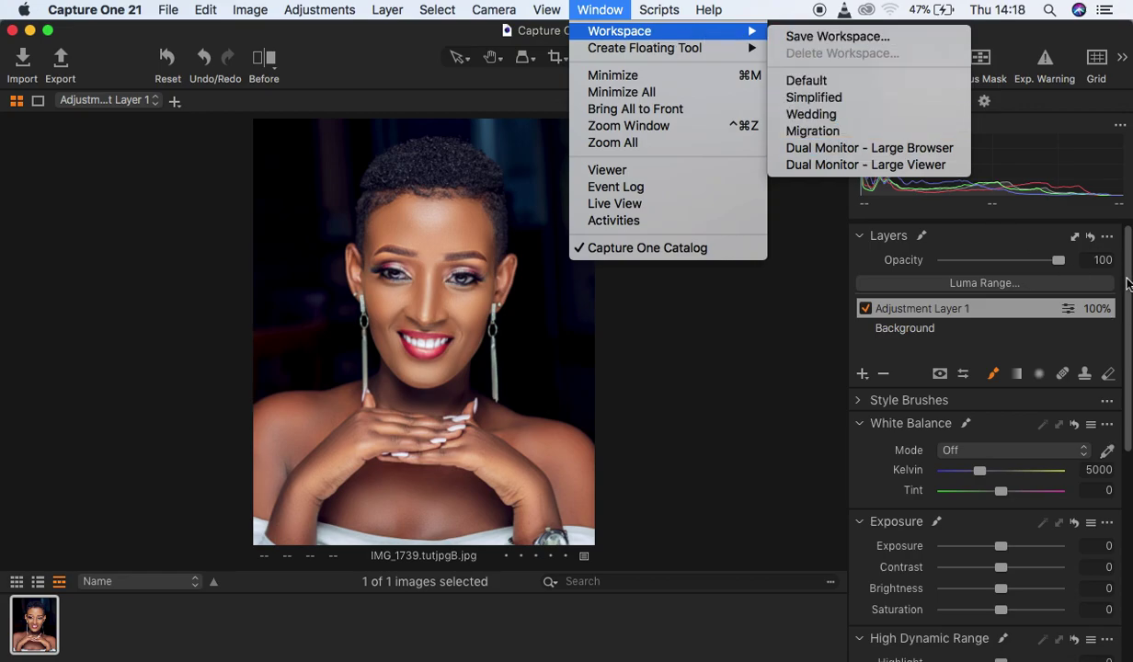
pyautogui.click(1128, 285)
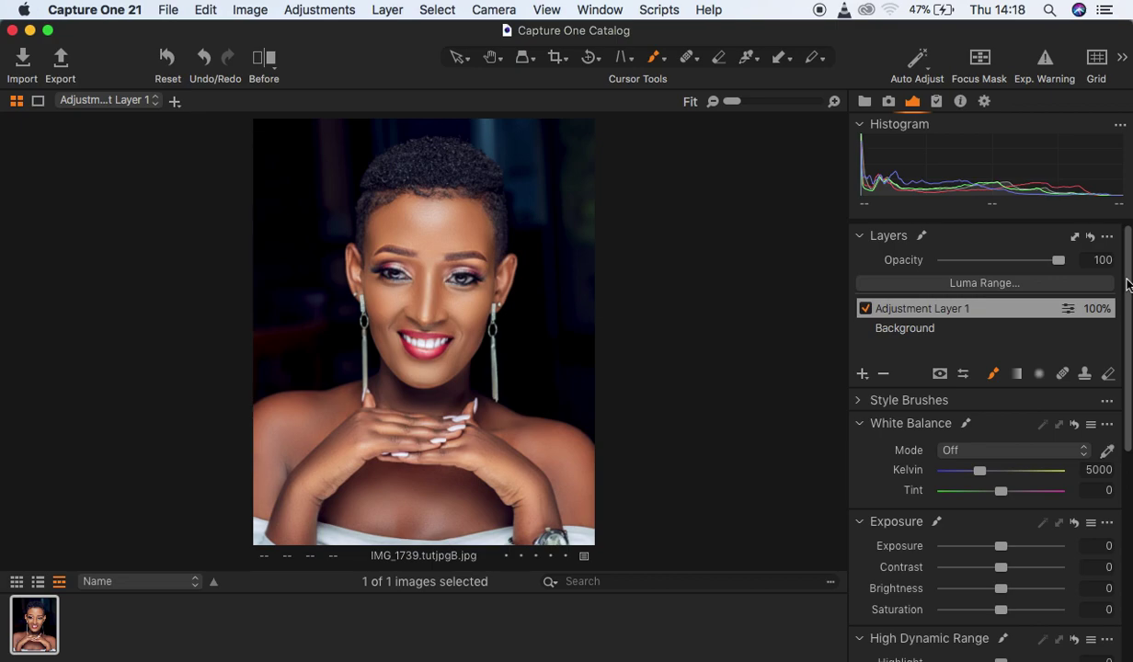
# Expand the Color Editor and switch it to the Skin Tone mode
pyautogui.moveTo(1127, 285); pyautogui.dragTo(1129, 523)
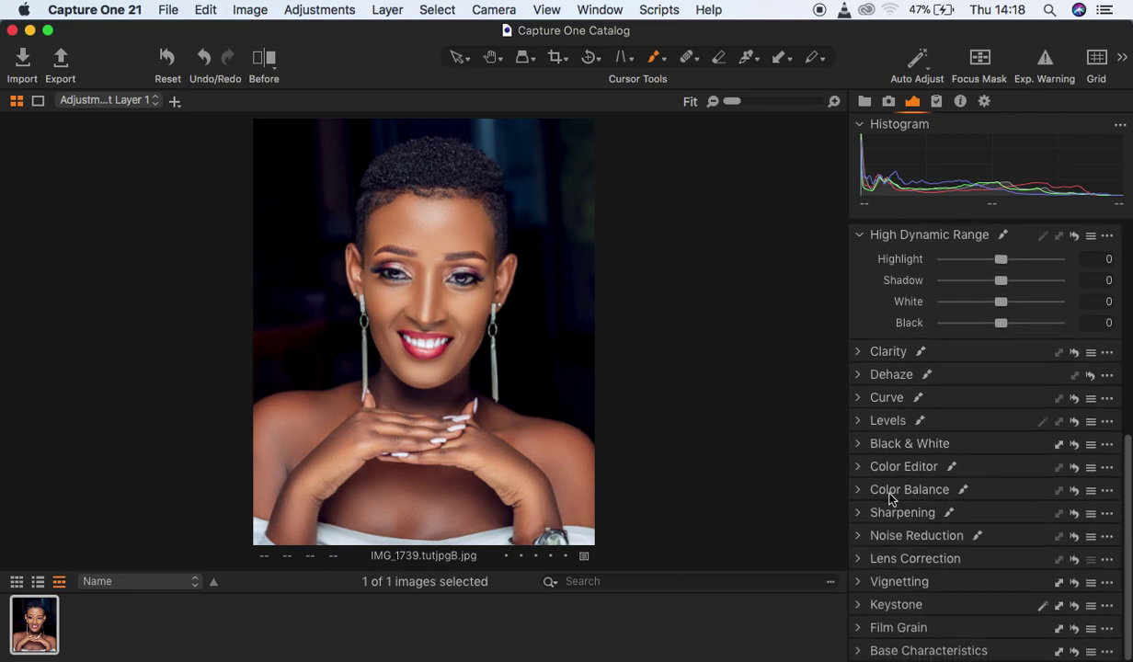
pyautogui.click(862, 468)
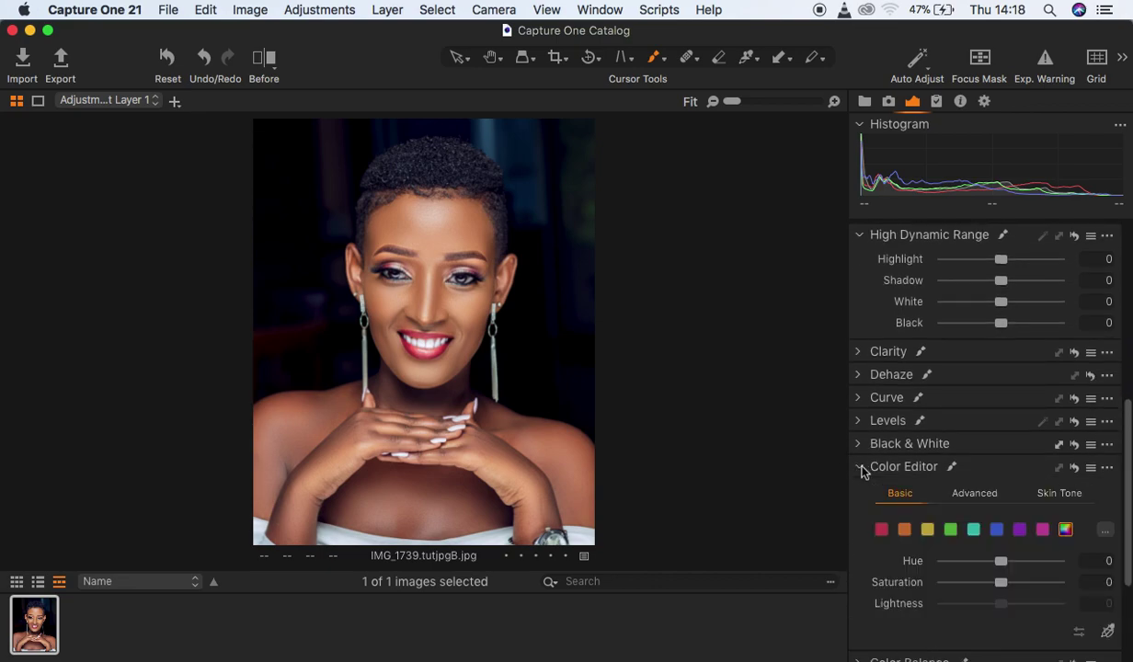
pyautogui.moveTo(1129, 457); pyautogui.dragTo(1129, 494)
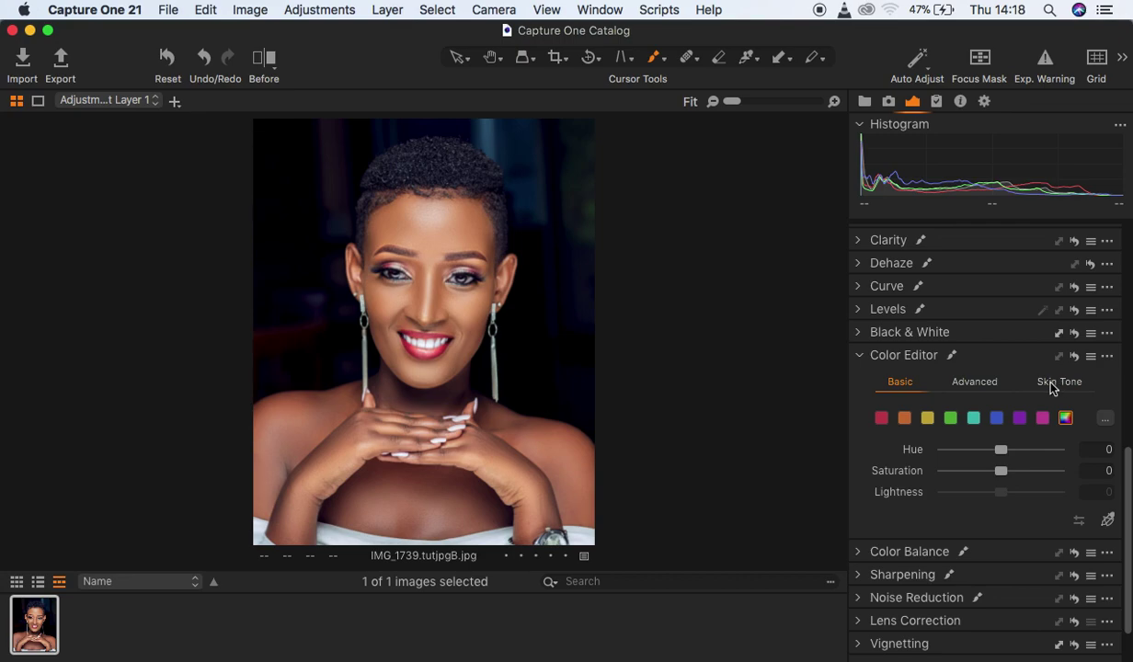
pyautogui.click(964, 390)
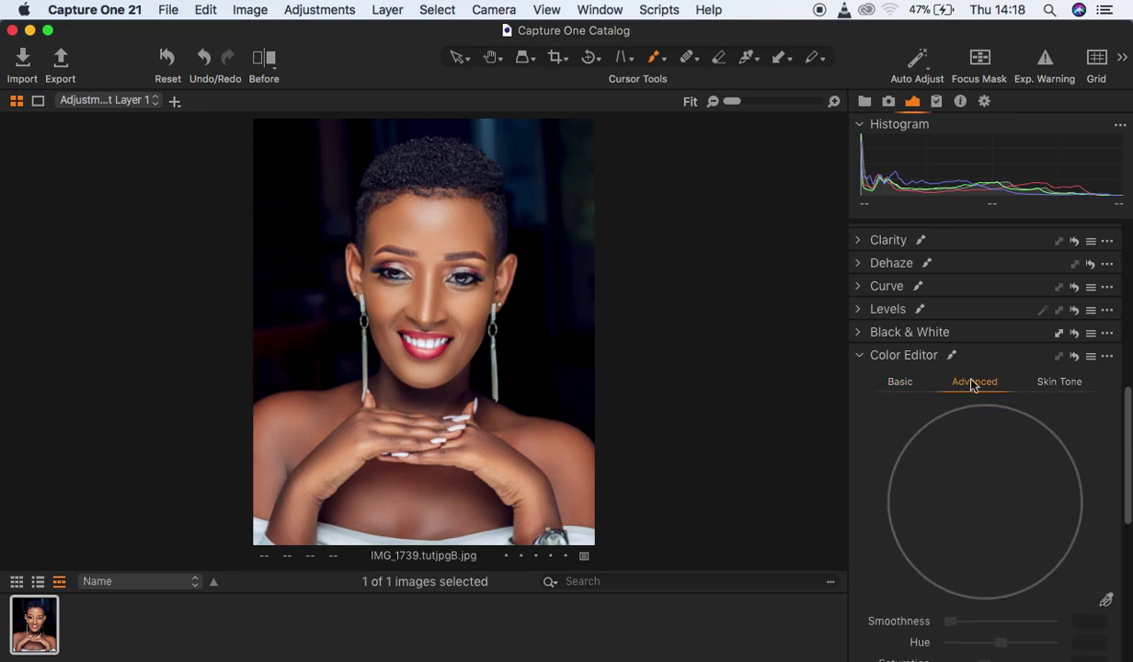
pyautogui.click(1053, 383)
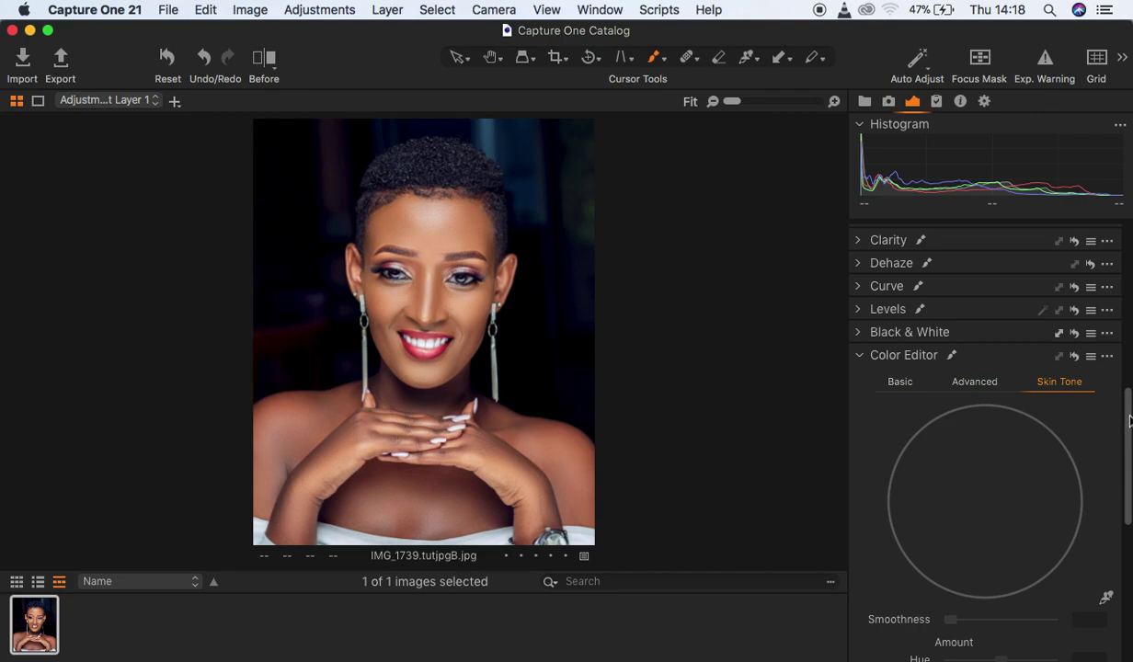
# Sample the skin tone from the forehead with the Skin Tone color picker
pyautogui.scroll(-3, 1128, 423)
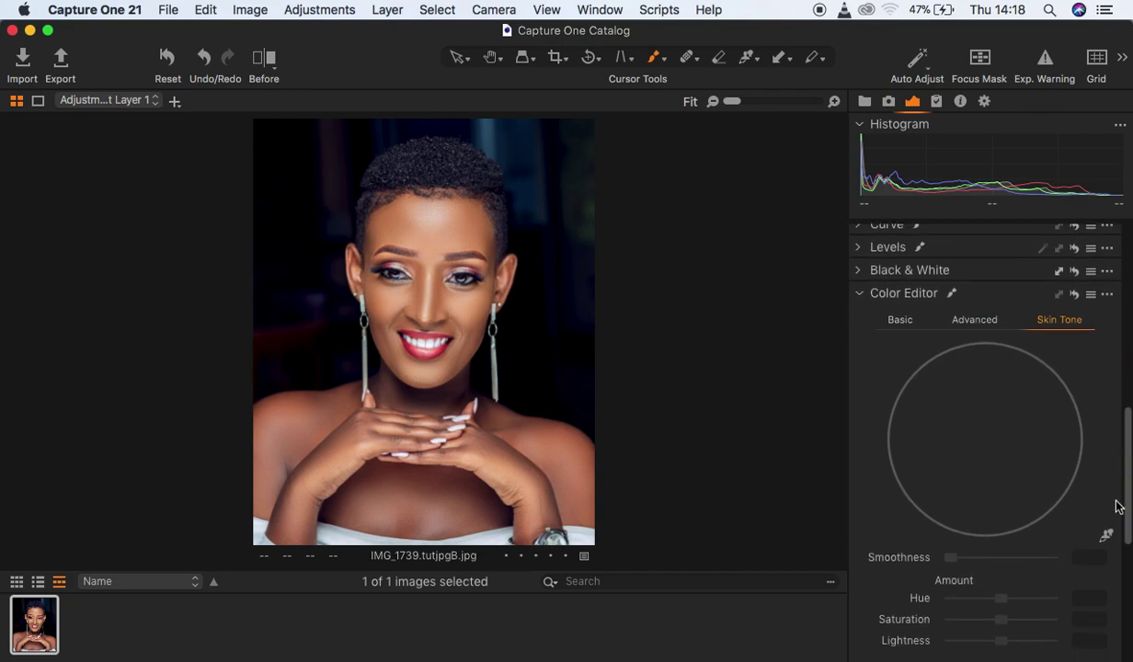
pyautogui.click(1106, 536)
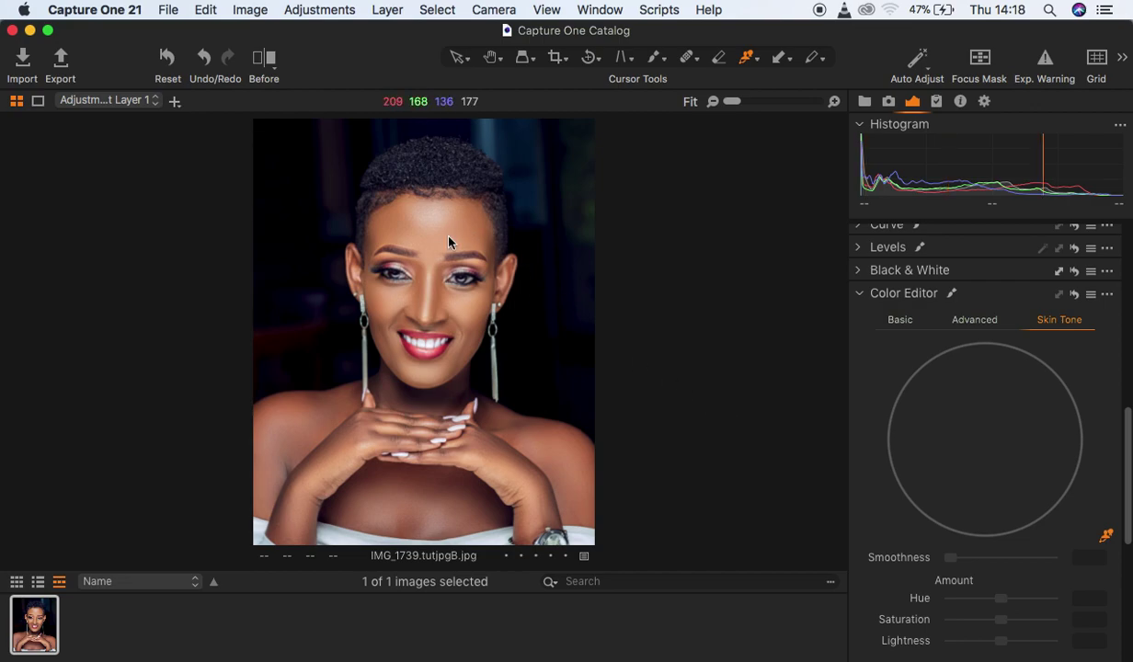
pyautogui.click(396, 224)
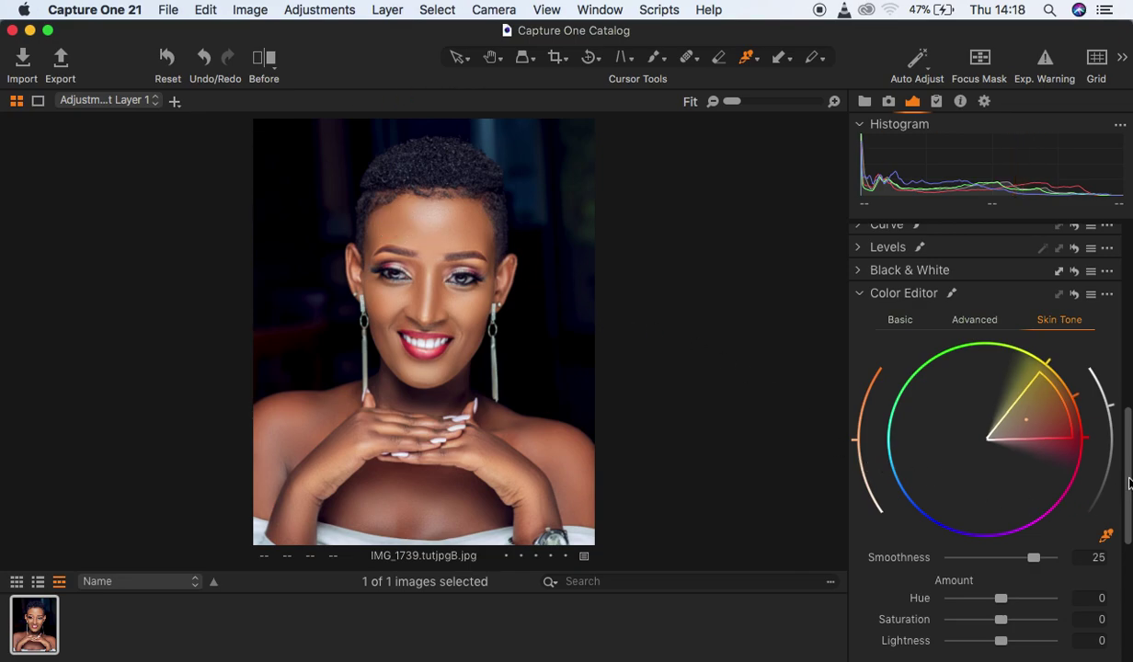
# Preview the selected color range on the portrait, toggling it on and off to check the picked skin area
pyautogui.moveTo(1121, 469); pyautogui.dragTo(1123, 533)
pyautogui.click(861, 580)
pyautogui.click(862, 581)
pyautogui.click(860, 579)
pyautogui.click(861, 580)
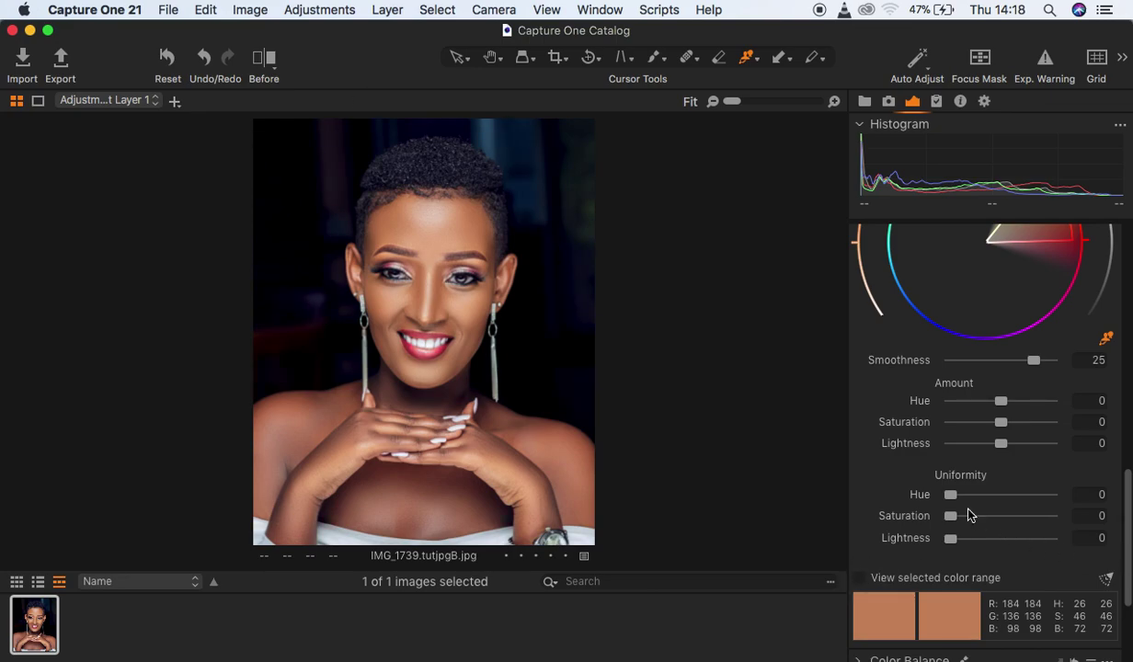
# Set the skin tone Uniformity to Hue 58.5 and Saturation 9.8, and compare the result with the original in split view
pyautogui.moveTo(953, 498); pyautogui.dragTo(1014, 503)
pyautogui.moveTo(956, 522); pyautogui.dragTo(966, 522)
pyautogui.click(264, 58)
pyautogui.moveTo(408, 317); pyautogui.dragTo(240, 304)
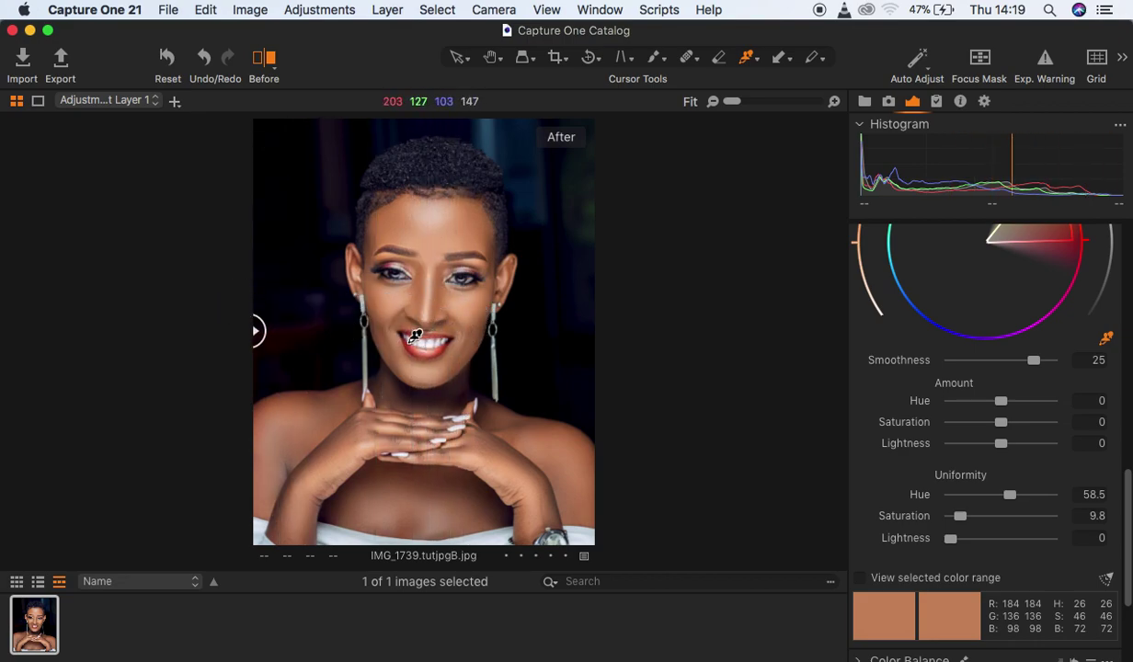
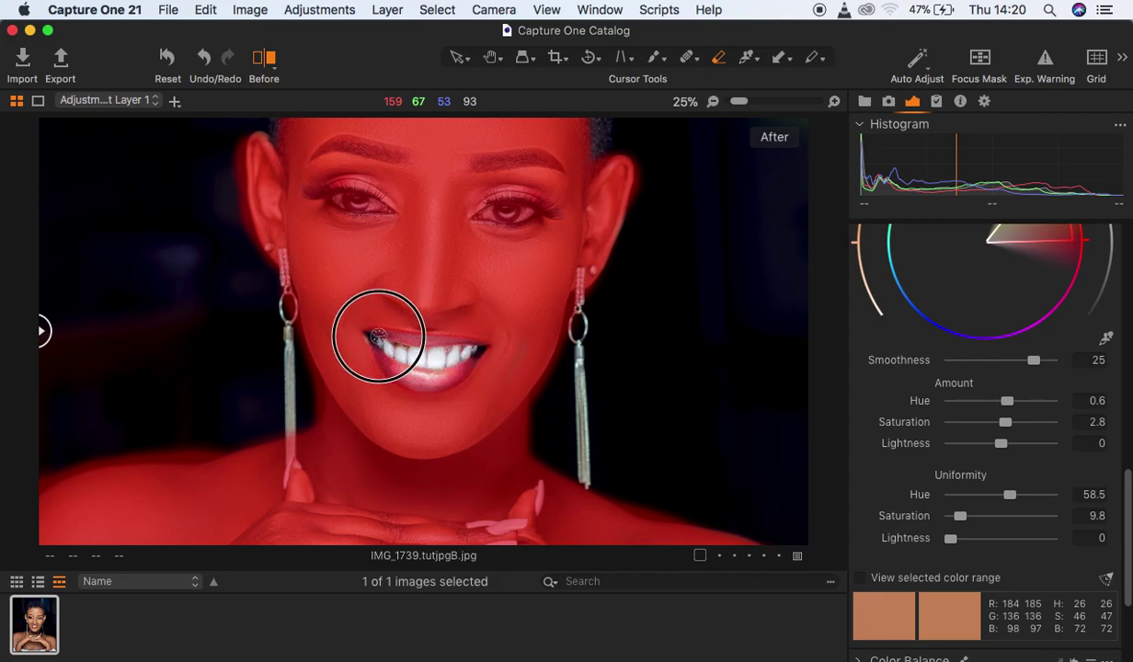
# Erase the skin mask from both eyes, checking the coverage with the mask overlay
pyautogui.press('m')
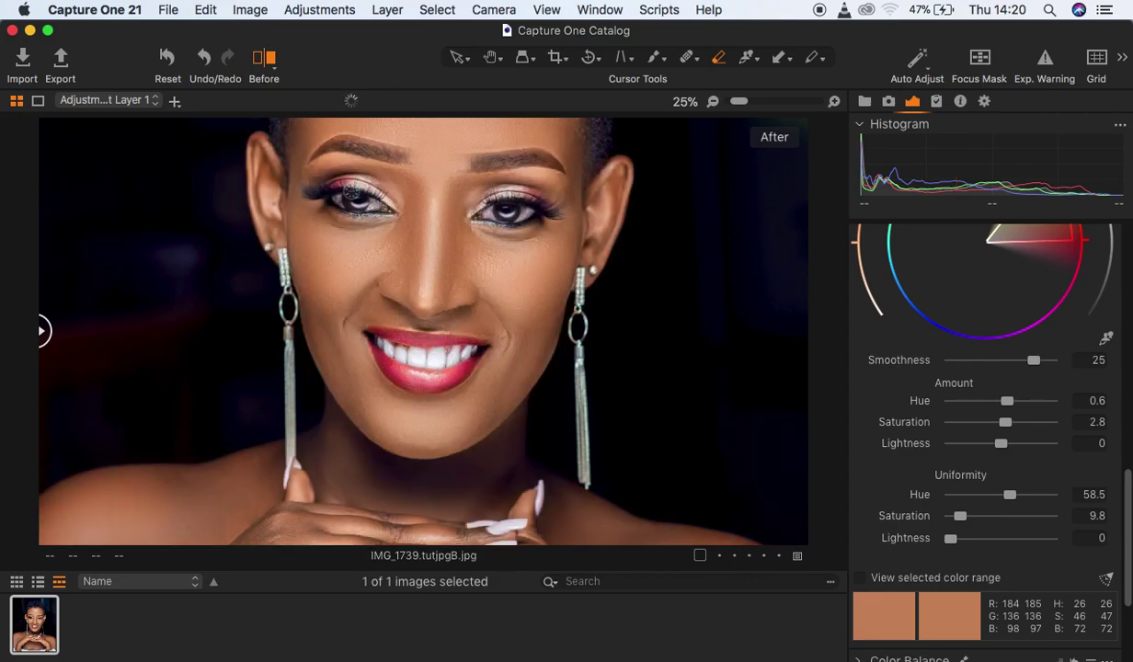
pyautogui.press('m')
pyautogui.moveTo(378, 188)
pyautogui.mouseDown()
pyautogui.moveTo(339, 175)
pyautogui.moveTo(314, 190)
pyautogui.moveTo(330, 173)
pyautogui.moveTo(369, 173)
pyautogui.moveTo(395, 190)
pyautogui.moveTo(392, 208)
pyautogui.moveTo(367, 214)
pyautogui.moveTo(322, 191)
pyautogui.moveTo(363, 200)
pyautogui.moveTo(369, 193)
pyautogui.moveTo(323, 191)
pyautogui.moveTo(347, 176)
pyautogui.moveTo(391, 202)
pyautogui.moveTo(342, 176)
pyautogui.moveTo(322, 187)
pyautogui.moveTo(323, 170)
pyautogui.moveTo(370, 183)
pyautogui.mouseUp()
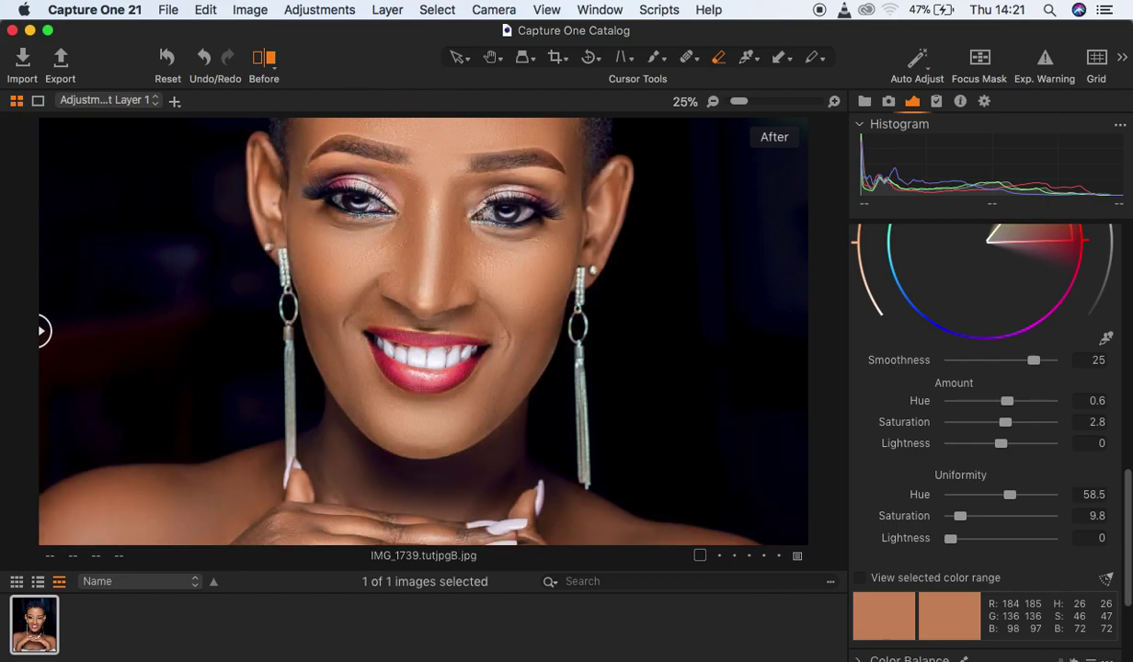
pyautogui.moveTo(480, 203)
pyautogui.mouseDown()
pyautogui.moveTo(544, 205)
pyautogui.moveTo(514, 217)
pyautogui.moveTo(472, 212)
pyautogui.moveTo(494, 184)
pyautogui.moveTo(546, 201)
pyautogui.moveTo(520, 196)
pyautogui.moveTo(526, 184)
pyautogui.moveTo(547, 196)
pyautogui.moveTo(515, 198)
pyautogui.moveTo(547, 208)
pyautogui.moveTo(551, 193)
pyautogui.moveTo(522, 182)
pyautogui.moveTo(549, 194)
pyautogui.moveTo(544, 208)
pyautogui.moveTo(518, 211)
pyautogui.moveTo(475, 200)
pyautogui.moveTo(528, 187)
pyautogui.moveTo(549, 197)
pyautogui.moveTo(492, 198)
pyautogui.mouseUp()
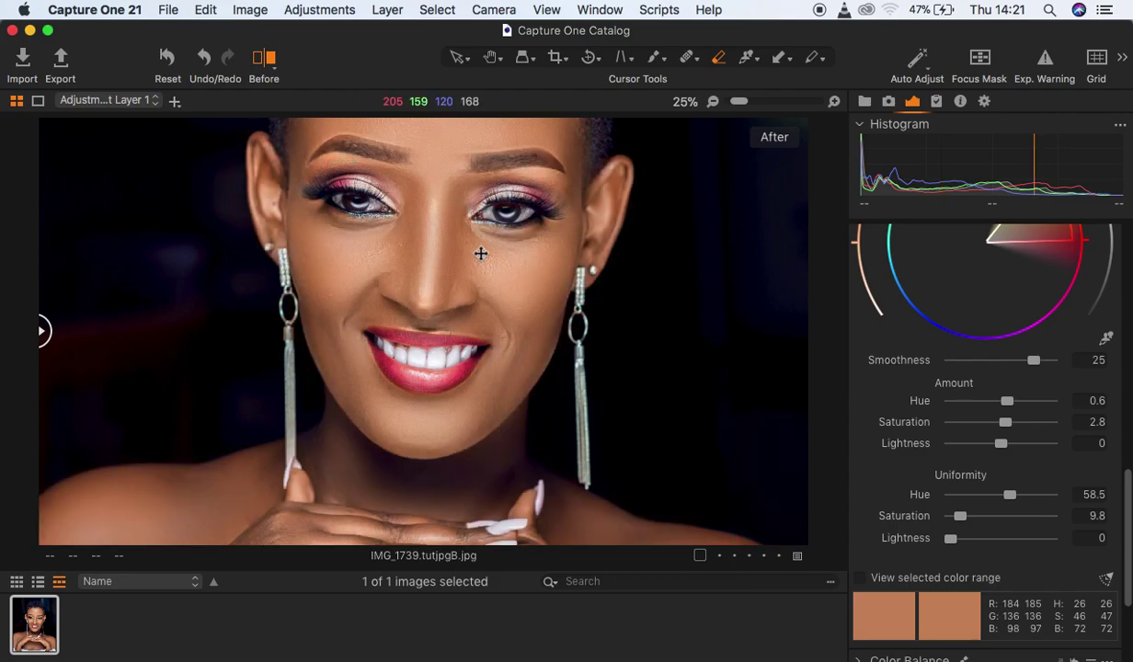
# Fit the whole portrait in the viewer and compare the original with the adjusted version across the full image
pyautogui.press('super+0')
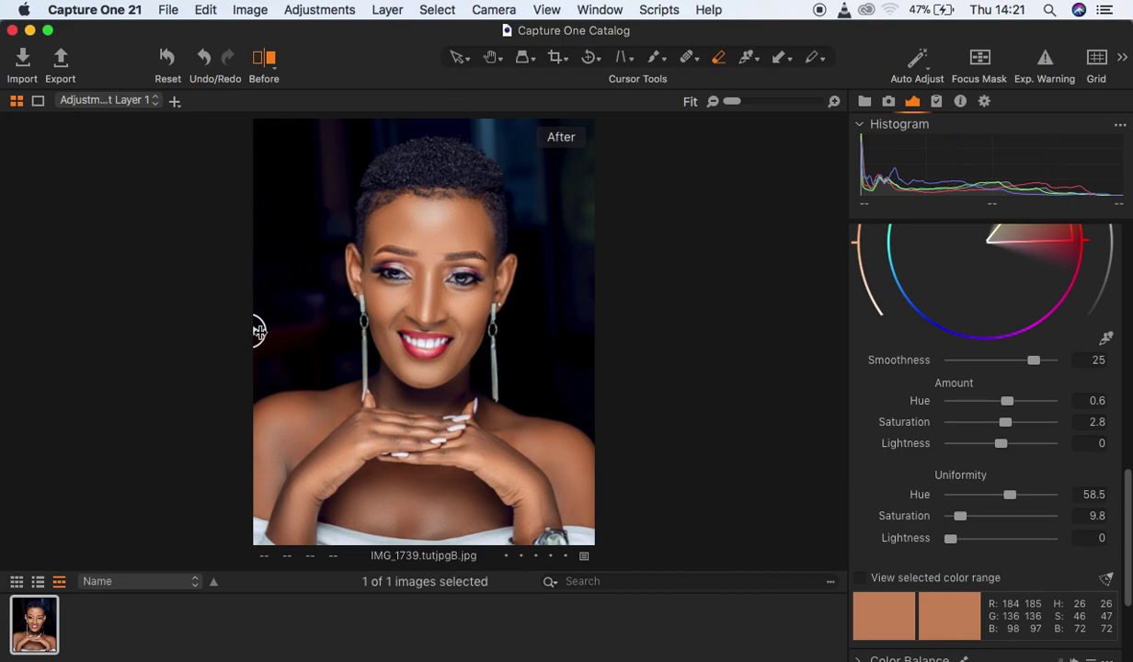
pyautogui.moveTo(260, 332); pyautogui.dragTo(705, 432)
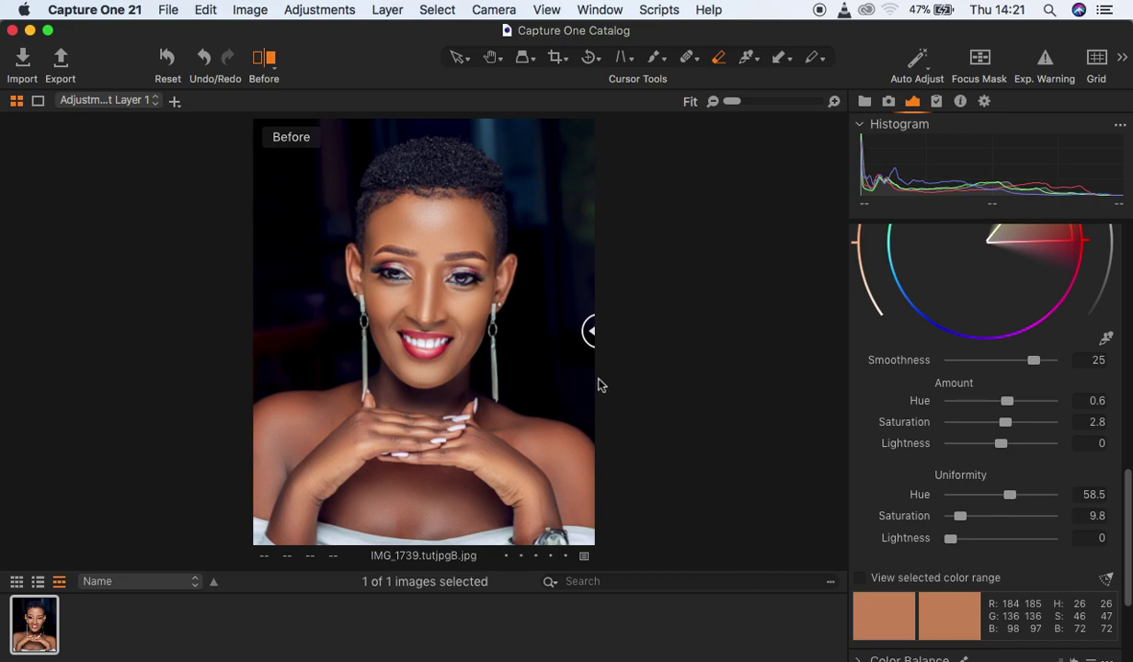
pyautogui.moveTo(589, 331); pyautogui.dragTo(38, 434)
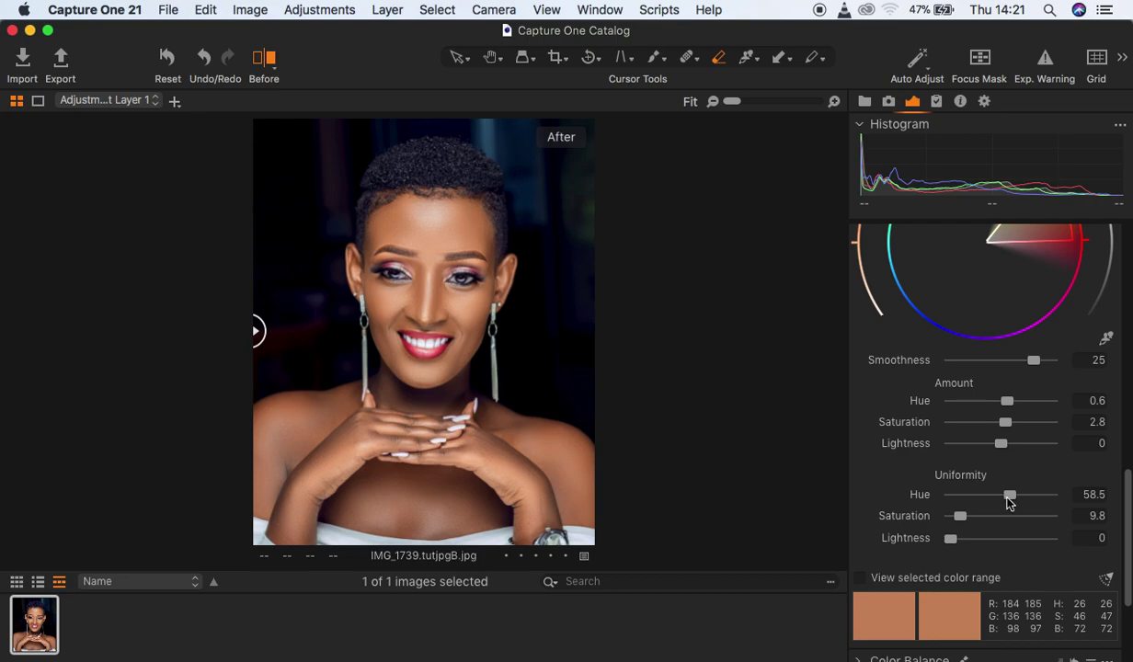
# Set the skin tone Uniformity to Hue 66.1, Saturation 19.5 and Lightness 7.7, and compare the portrait before and after
pyautogui.moveTo(1008, 501); pyautogui.dragTo(972, 520)
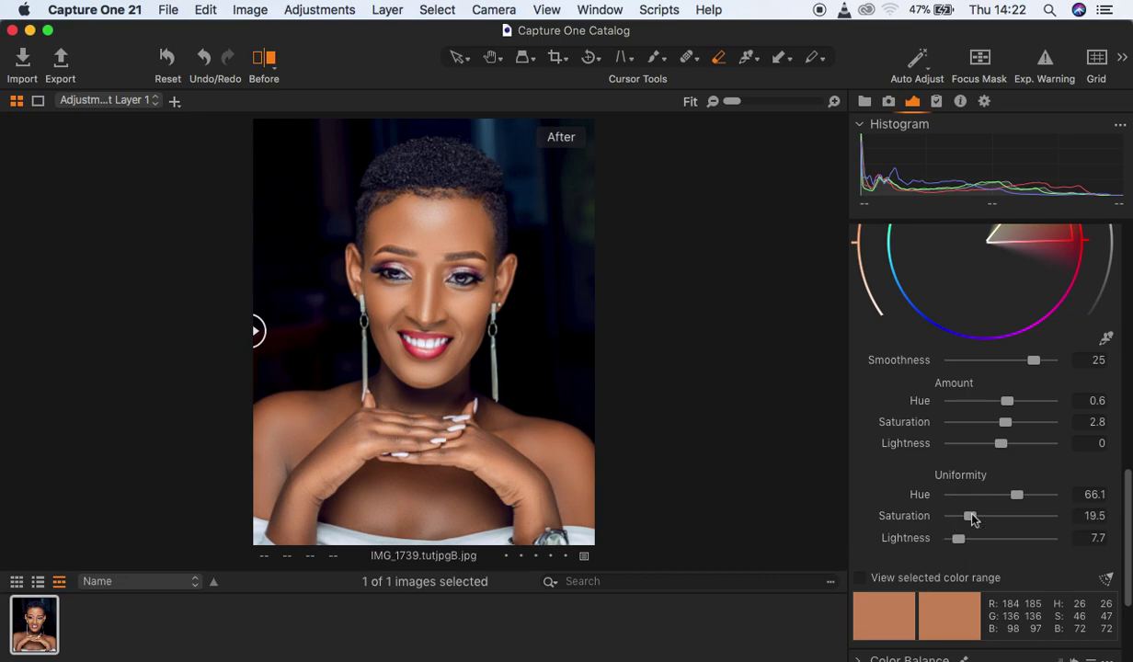
pyautogui.moveTo(258, 336); pyautogui.dragTo(456, 412)
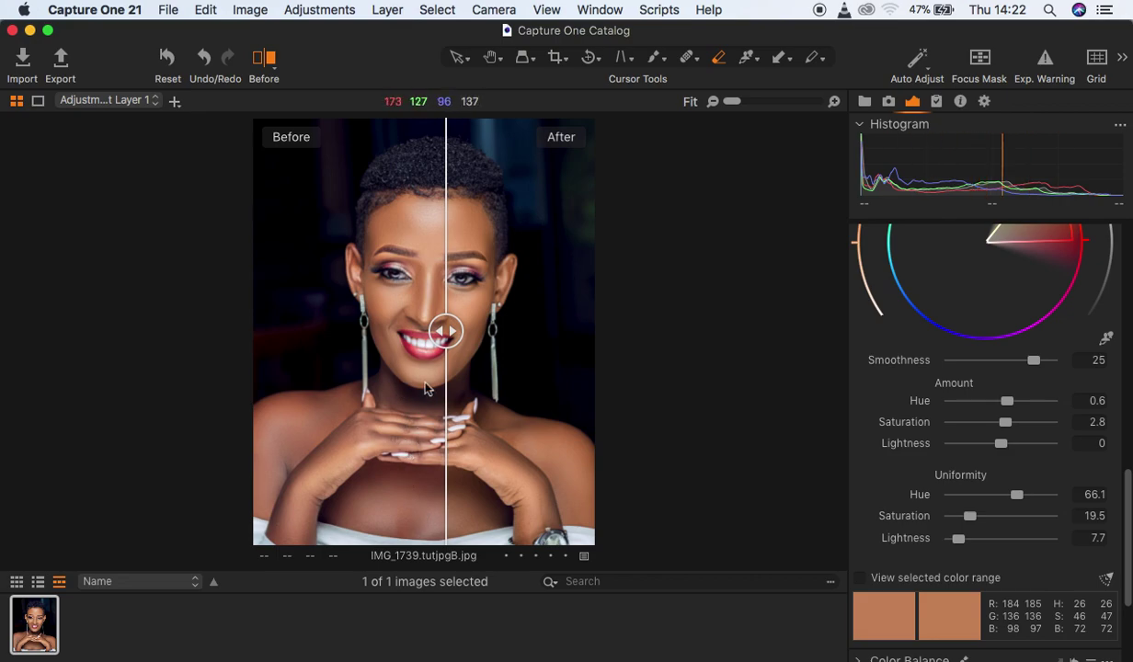
pyautogui.moveTo(445, 331); pyautogui.dragTo(421, 332)
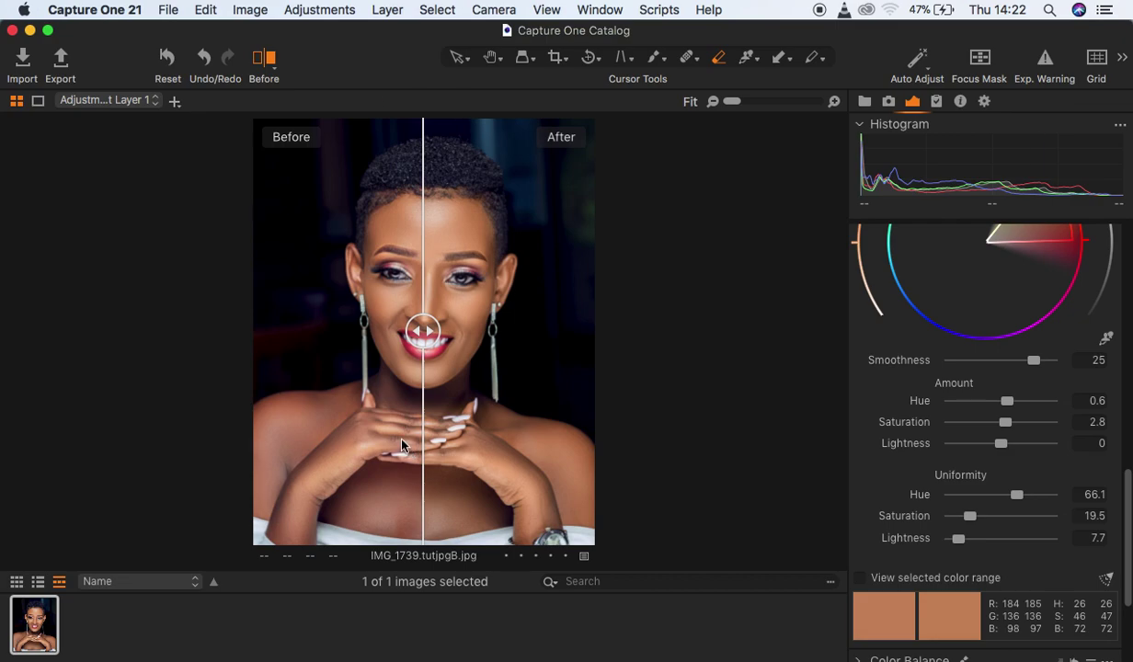
pyautogui.moveTo(418, 331); pyautogui.dragTo(194, 347)
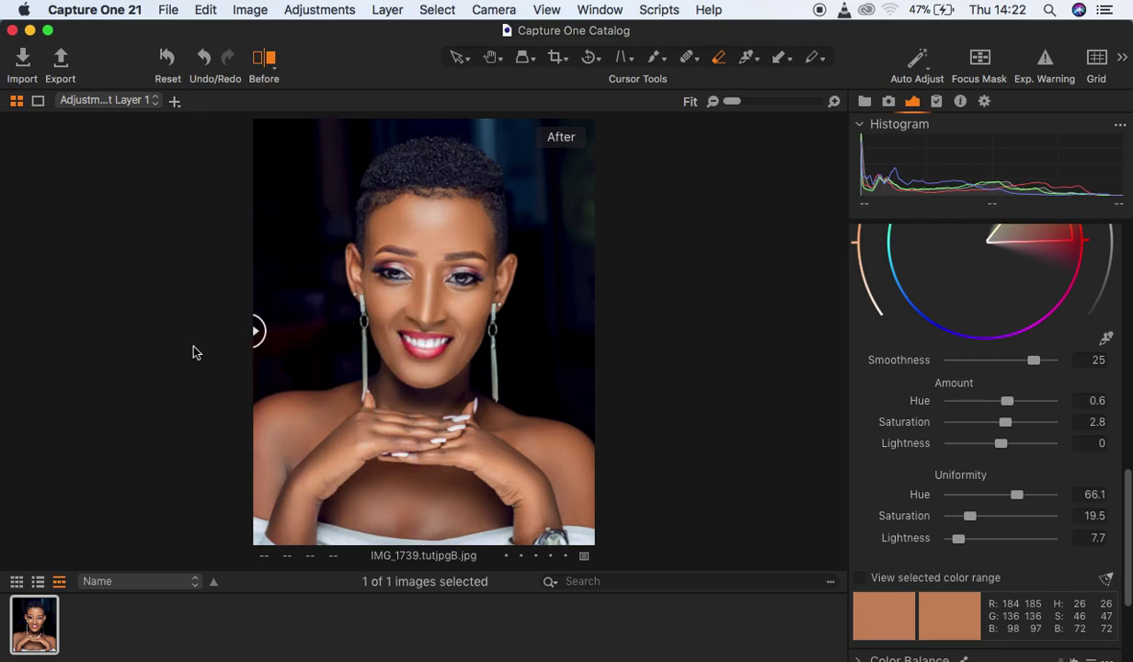